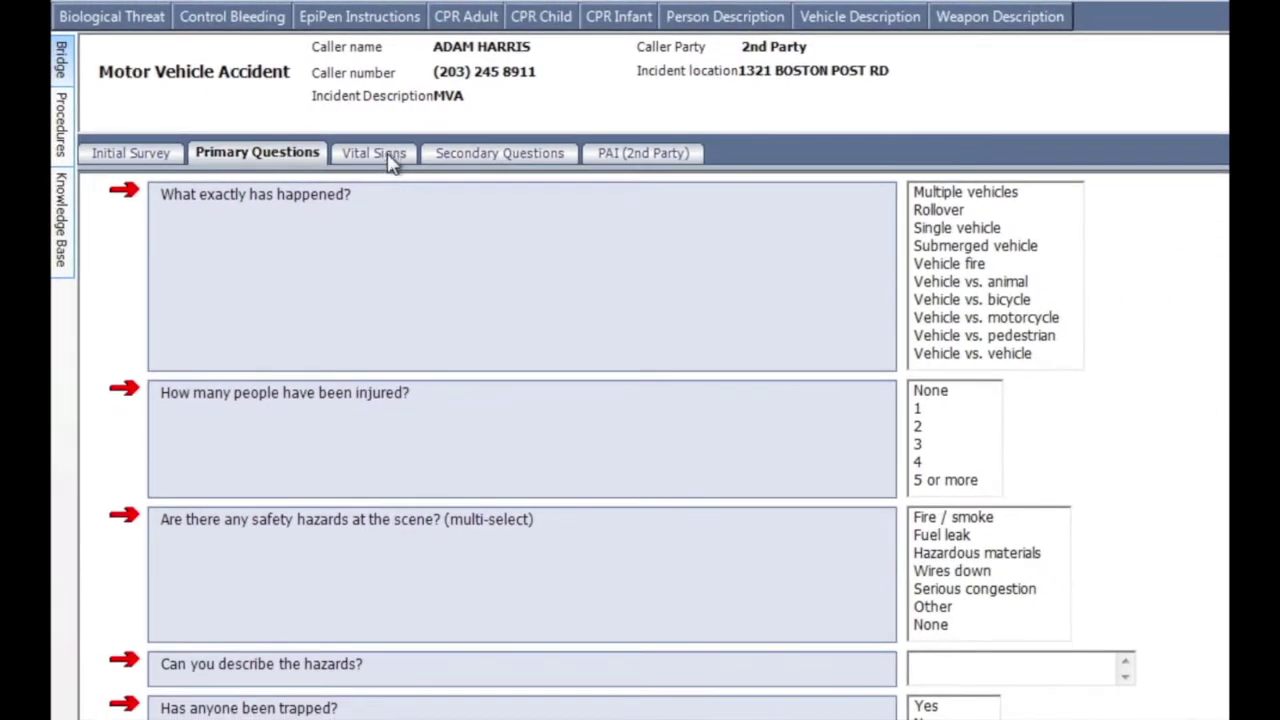
Look through the Motor Vehicle Accident vital signs, secondary questions and 2nd-party pre-arrival instructions, ending back at the primary questions
click(391, 158)
click(495, 158)
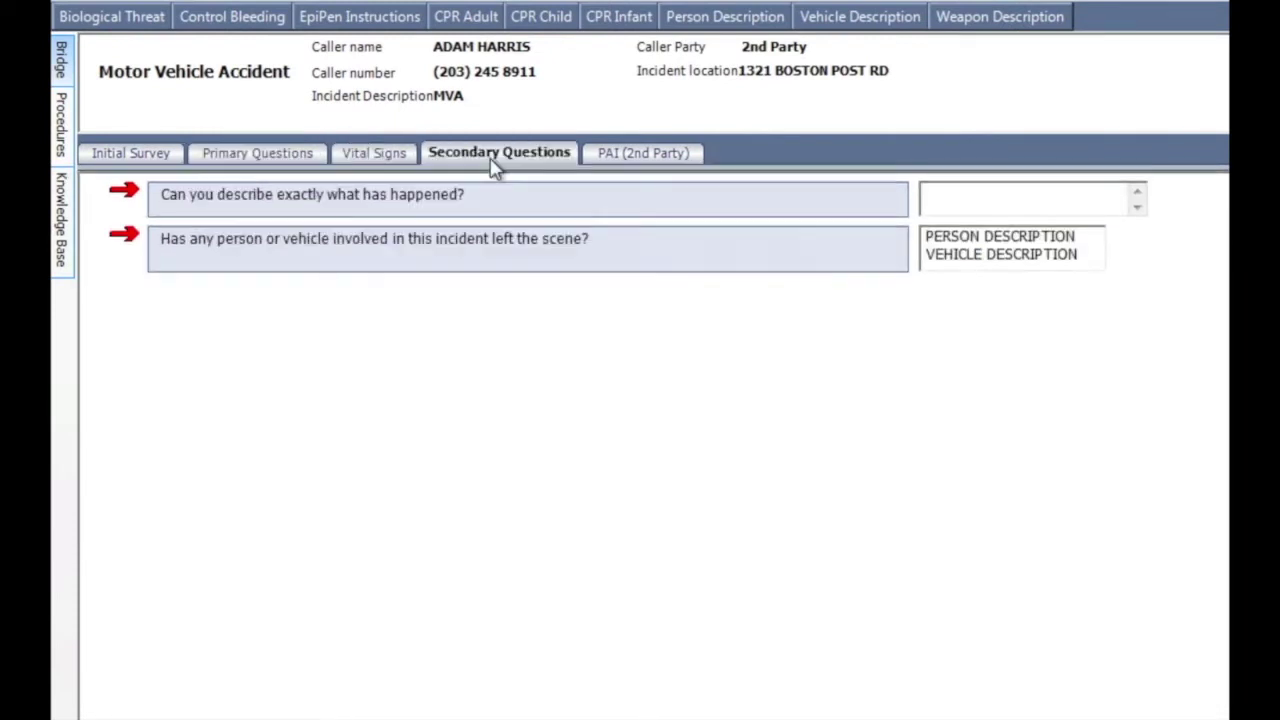
click(621, 158)
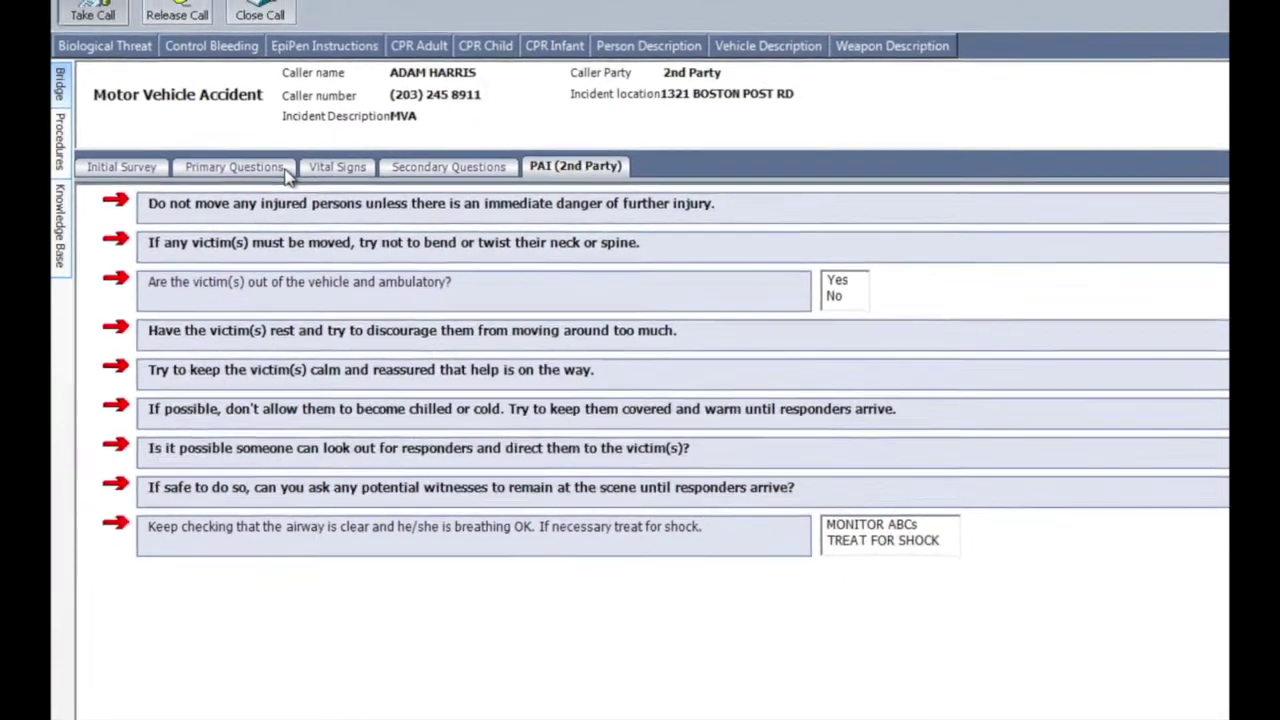
click(284, 170)
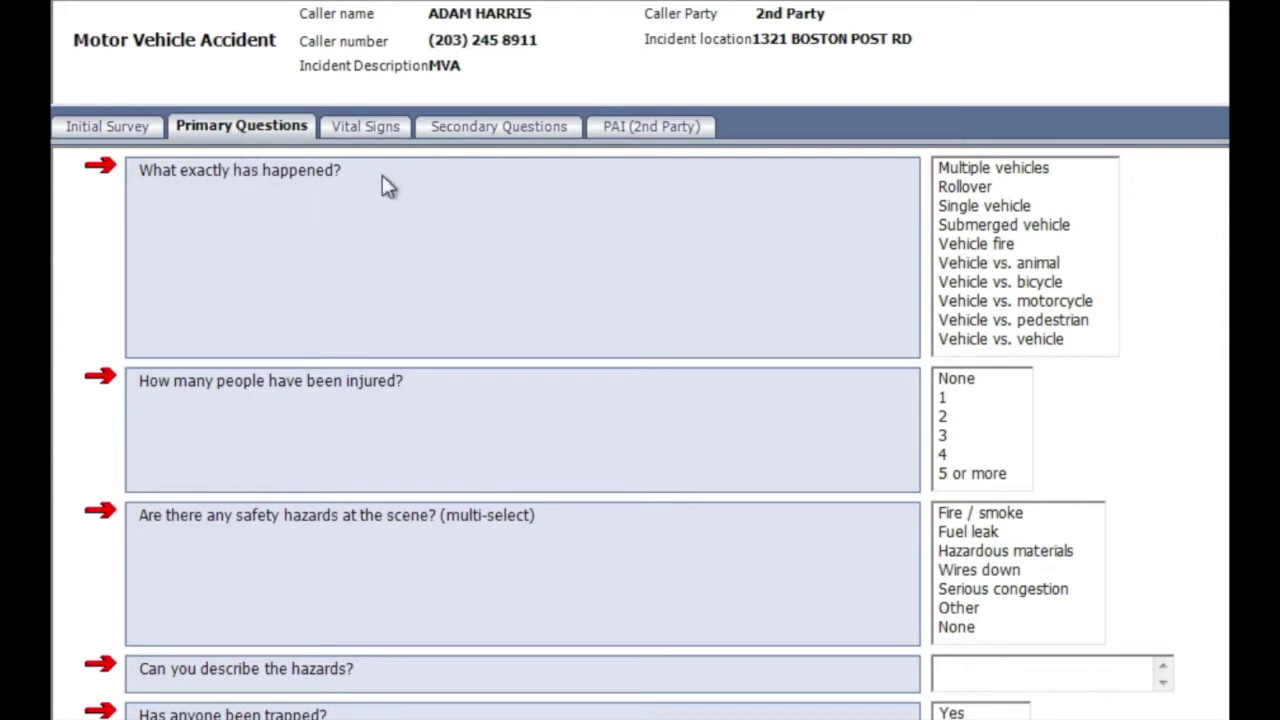
Answer the secondary question about a person or vehicle leaving the scene with VEHICLE DESCRIPTION
click(466, 134)
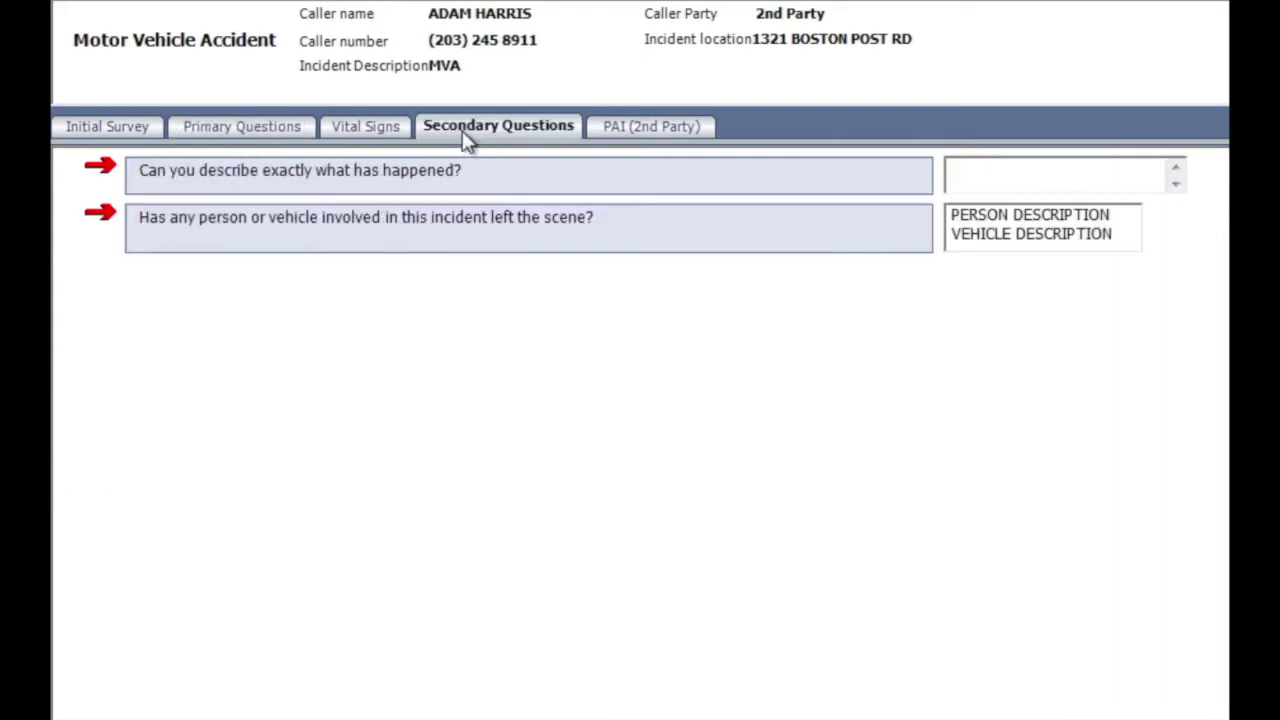
click(991, 239)
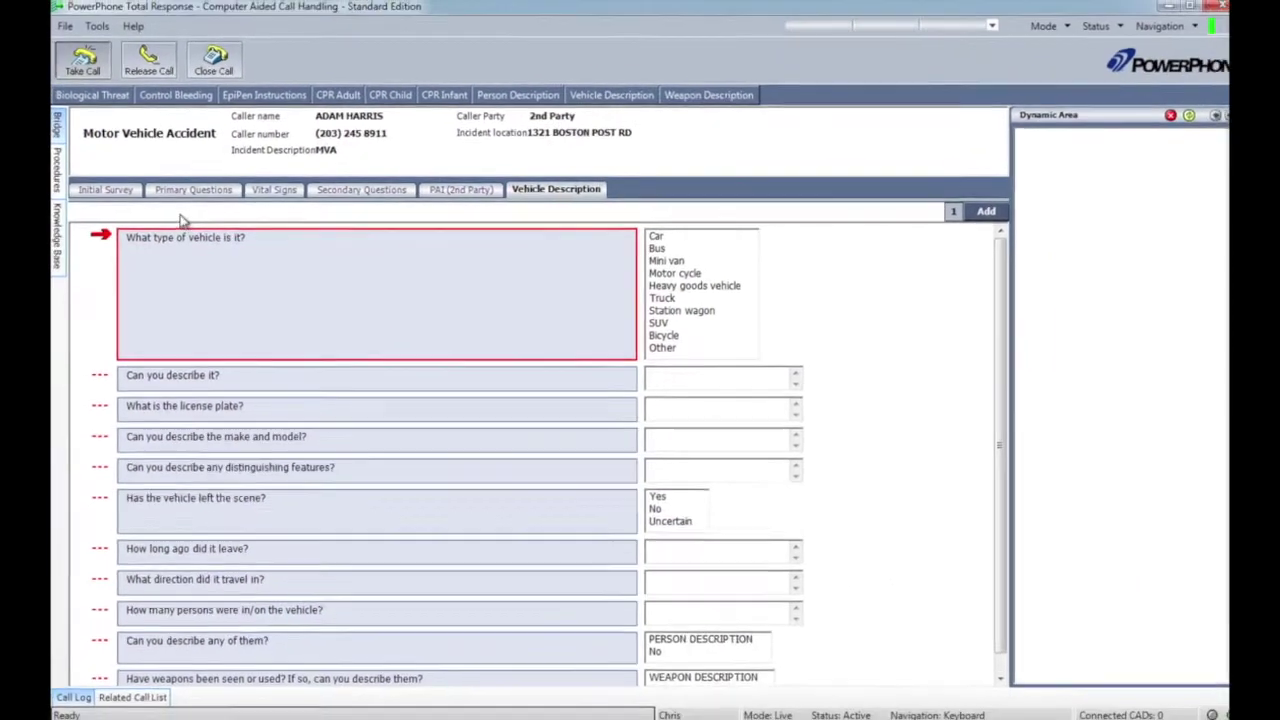
Answer the primary questions with Submerged vehicle as what happened and 3 people injured
click(241, 126)
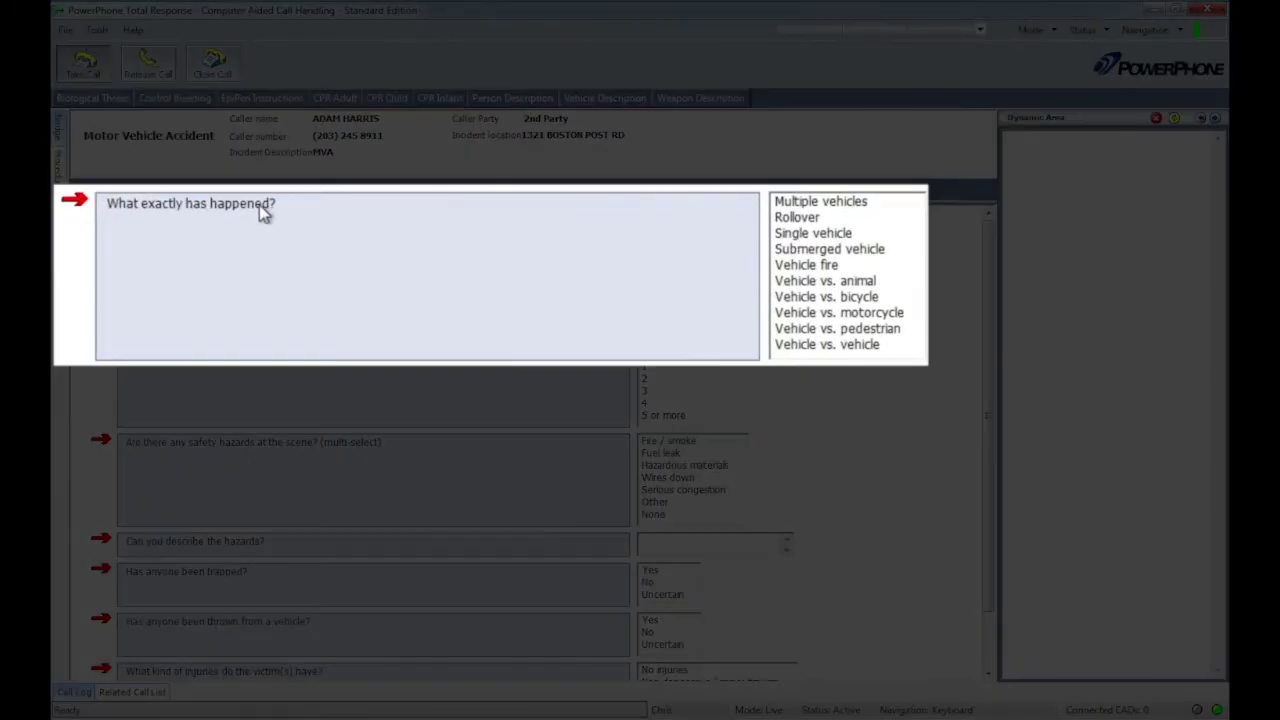
click(872, 257)
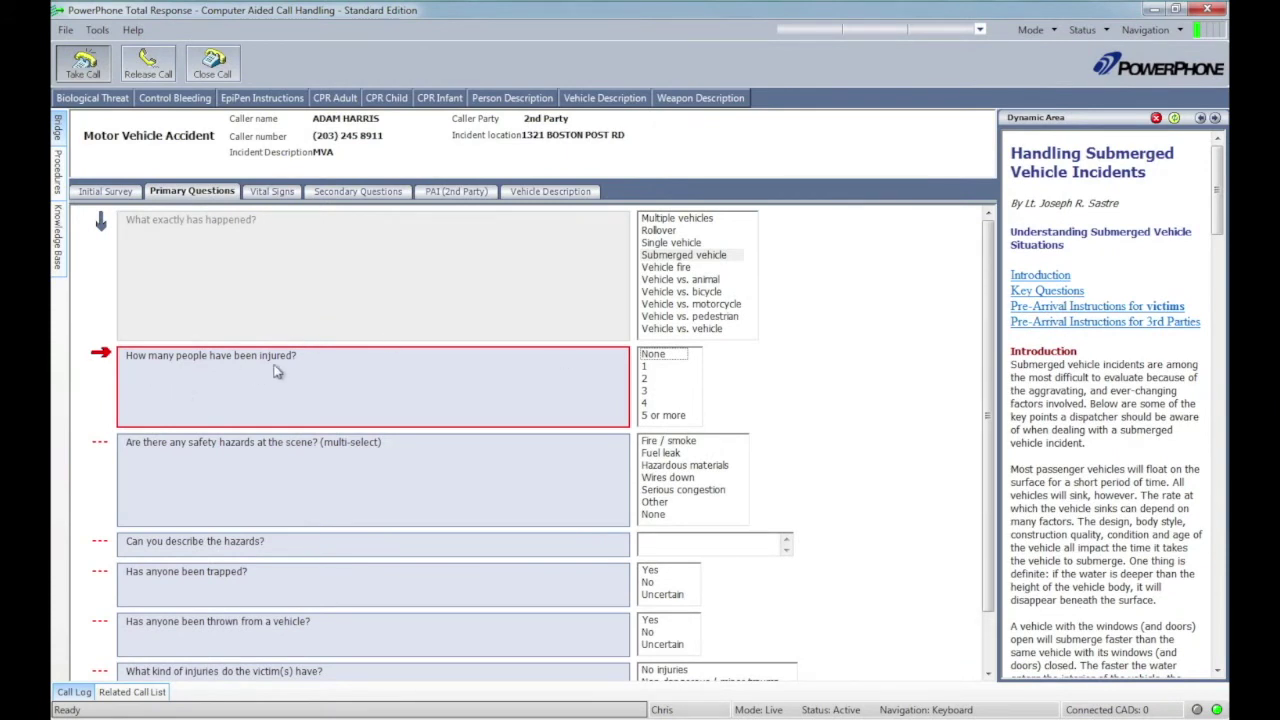
click(649, 392)
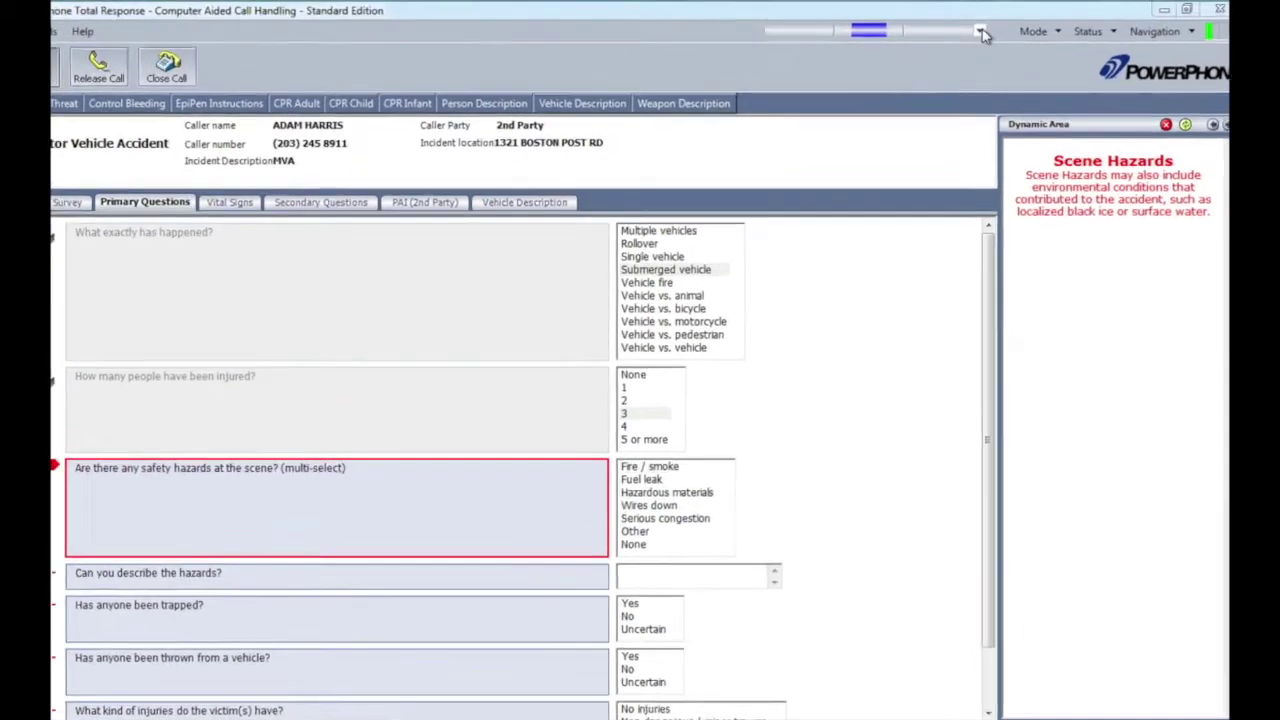
Show the Response Advisor, record Fire / smoke as the scene's safety hazard, and accept the recommended dispatch response
click(980, 29)
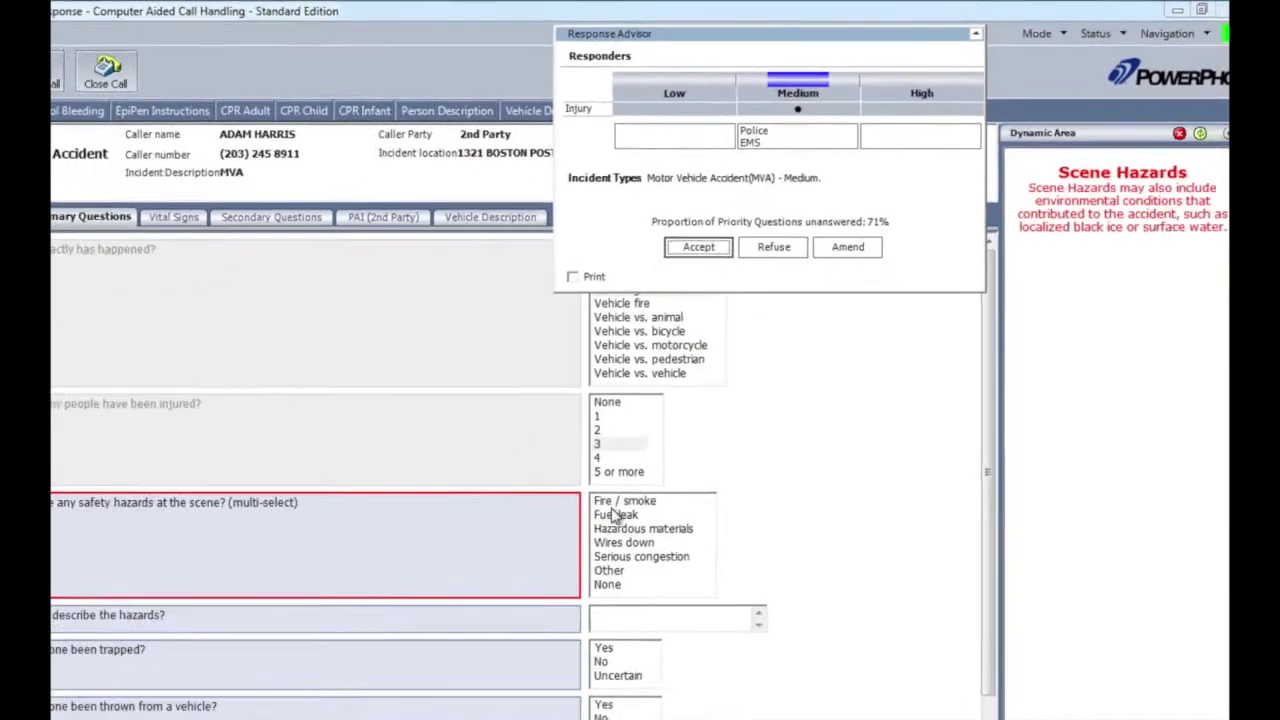
click(630, 503)
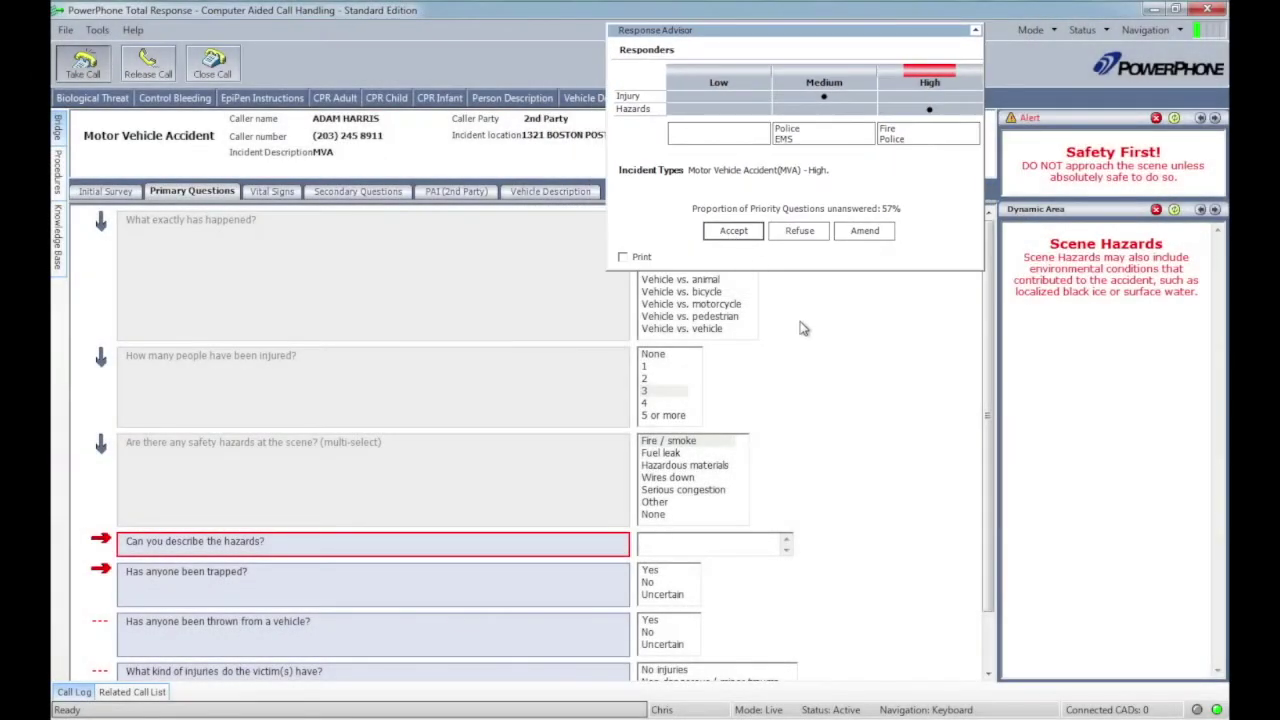
click(733, 231)
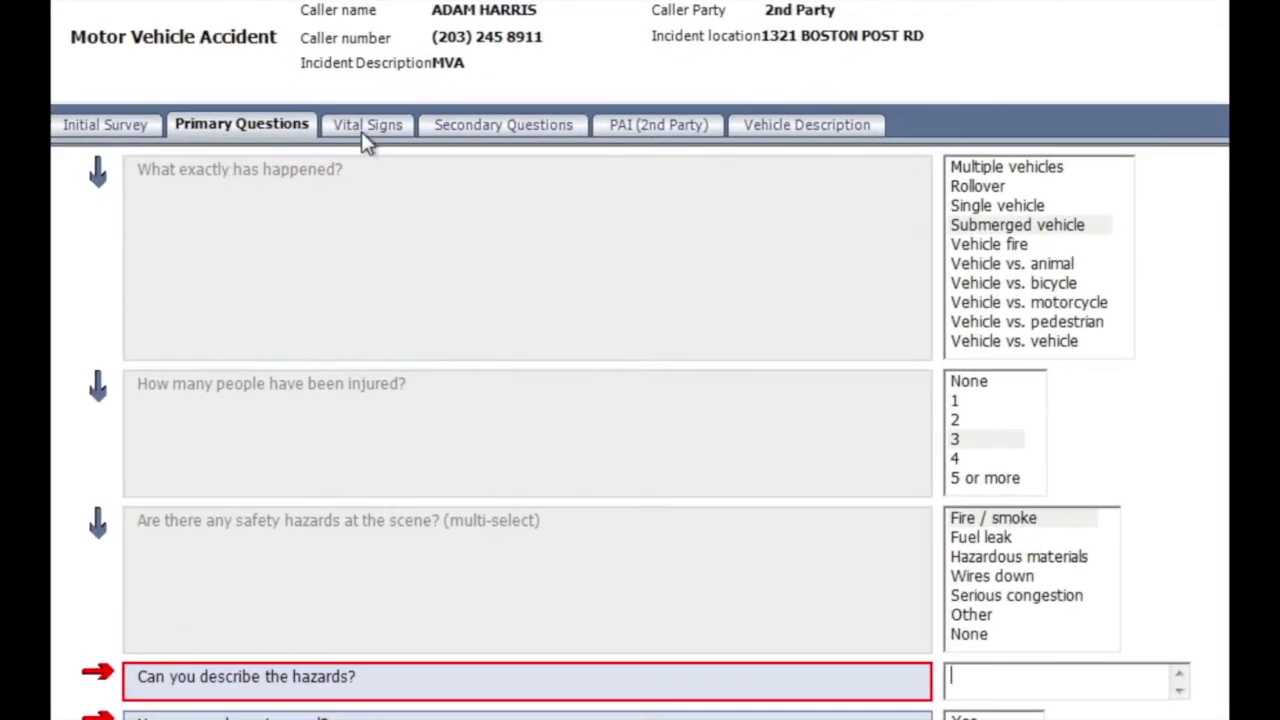
Record the patient's vital signs as age 45, not alert or able to talk, and NOT BREATHING
click(366, 131)
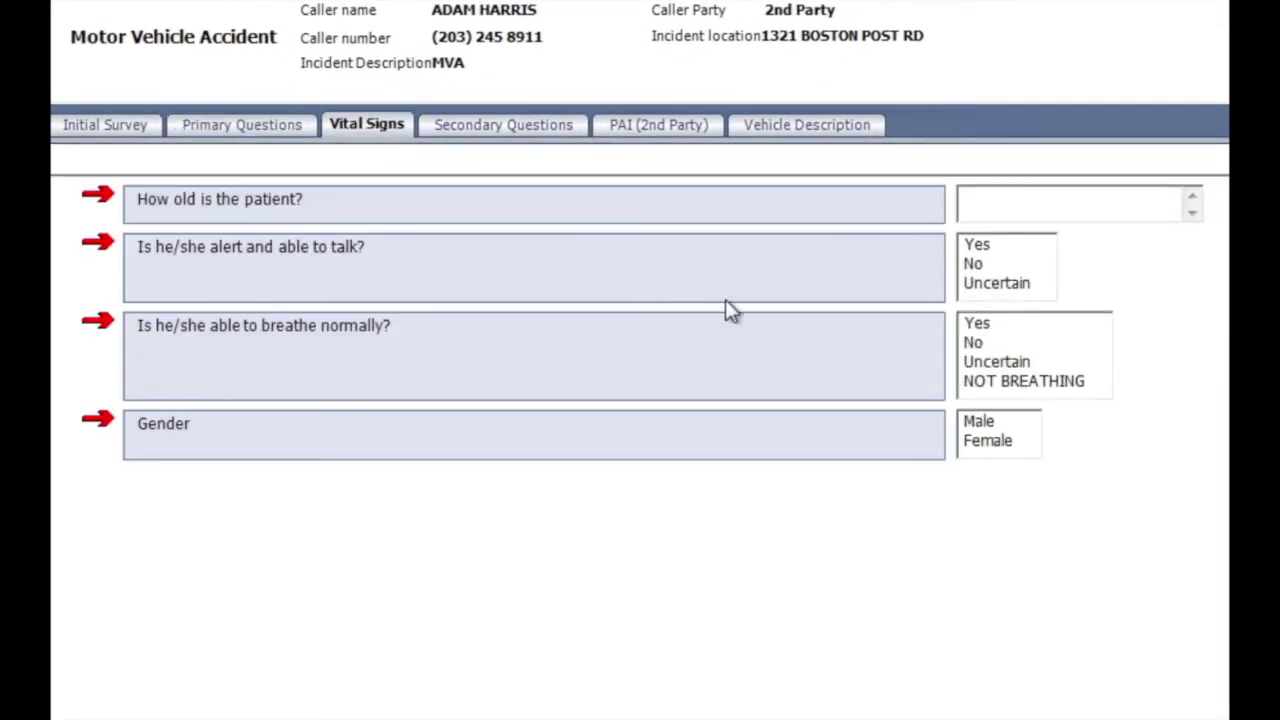
click(1016, 204)
text(45)
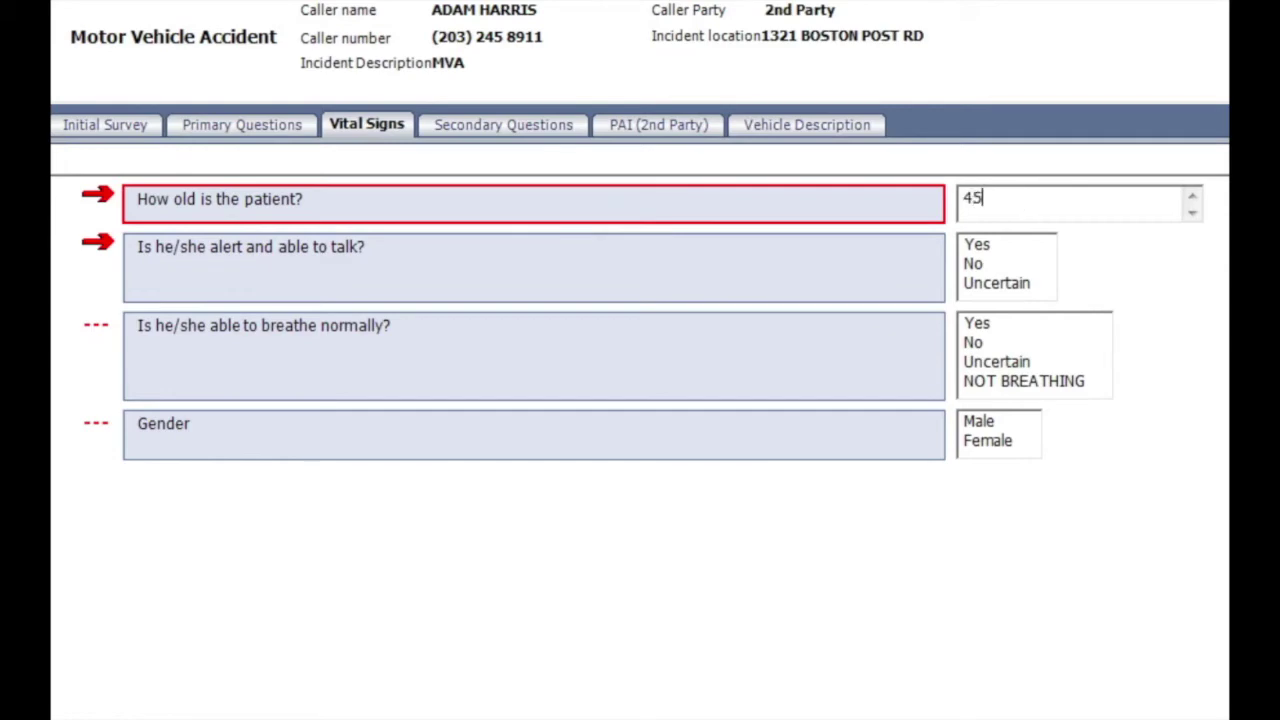
key(Tab)
click(985, 265)
click(996, 382)
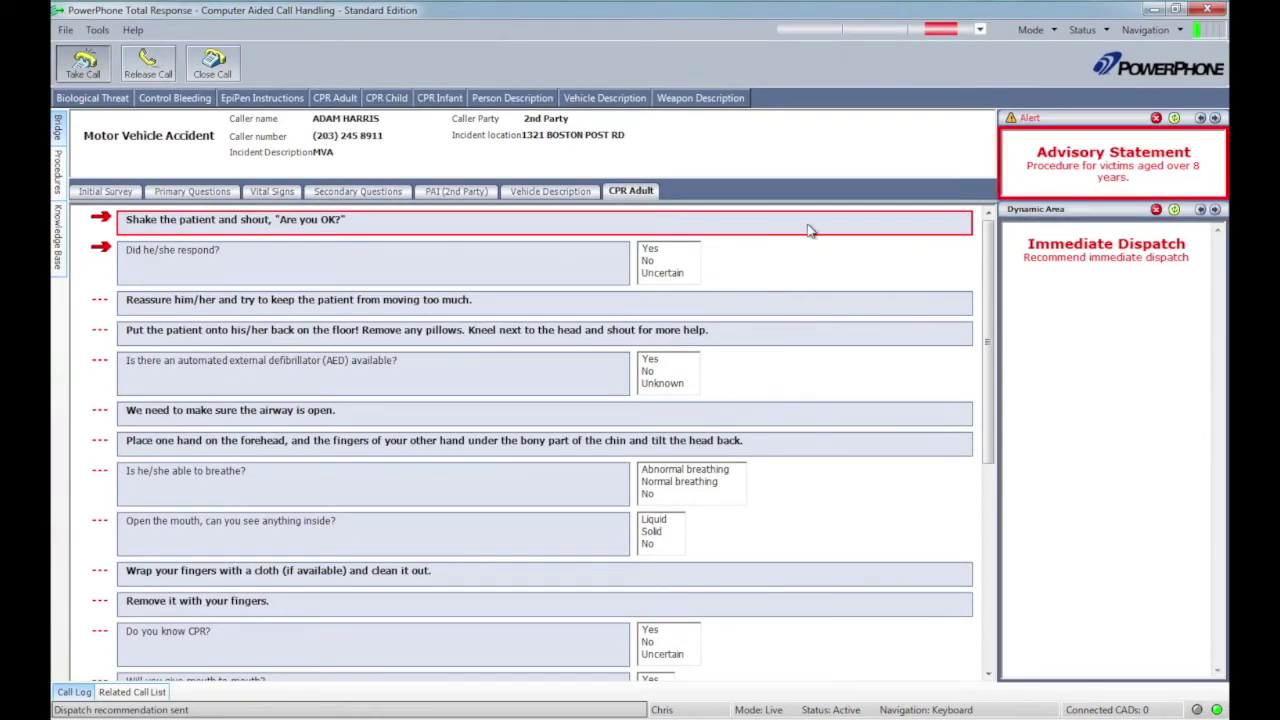
Bring up the updated Response Advisor recommendation and accept it
click(980, 30)
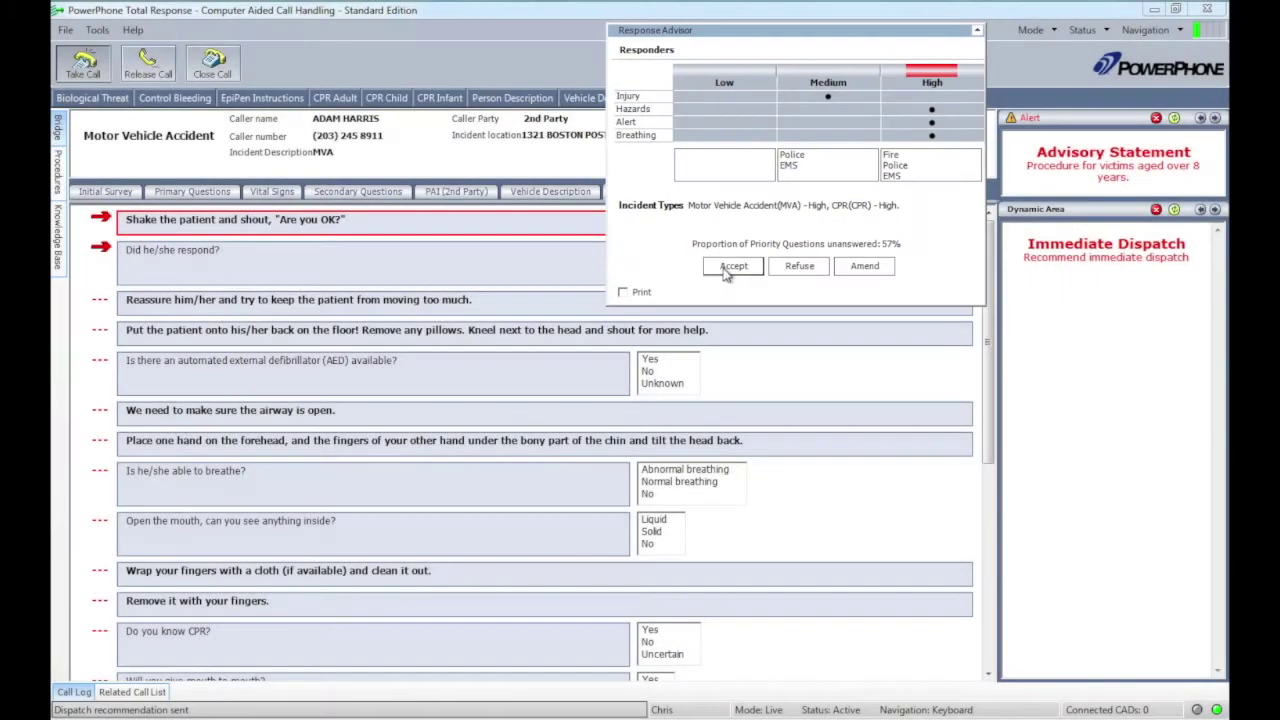
click(731, 267)
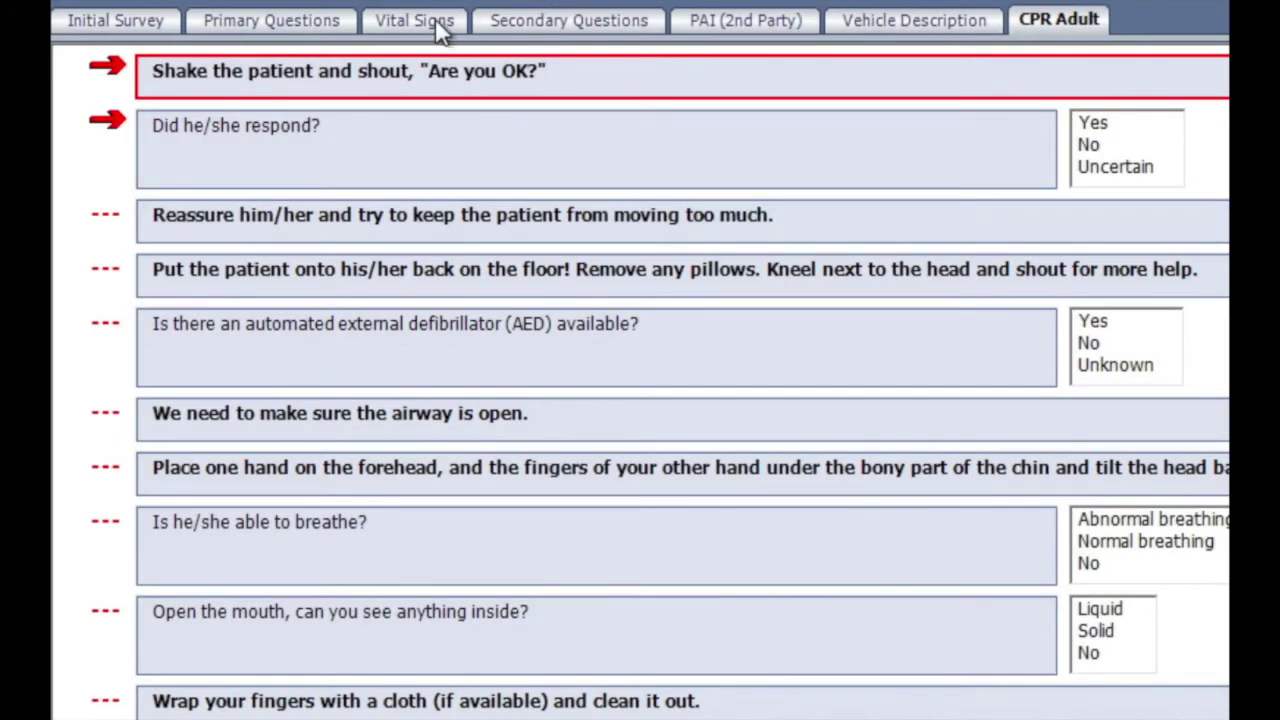
Set the patient's age in the vital signs to 6 and reconfirm the existing alertness and breathing answers
click(437, 25)
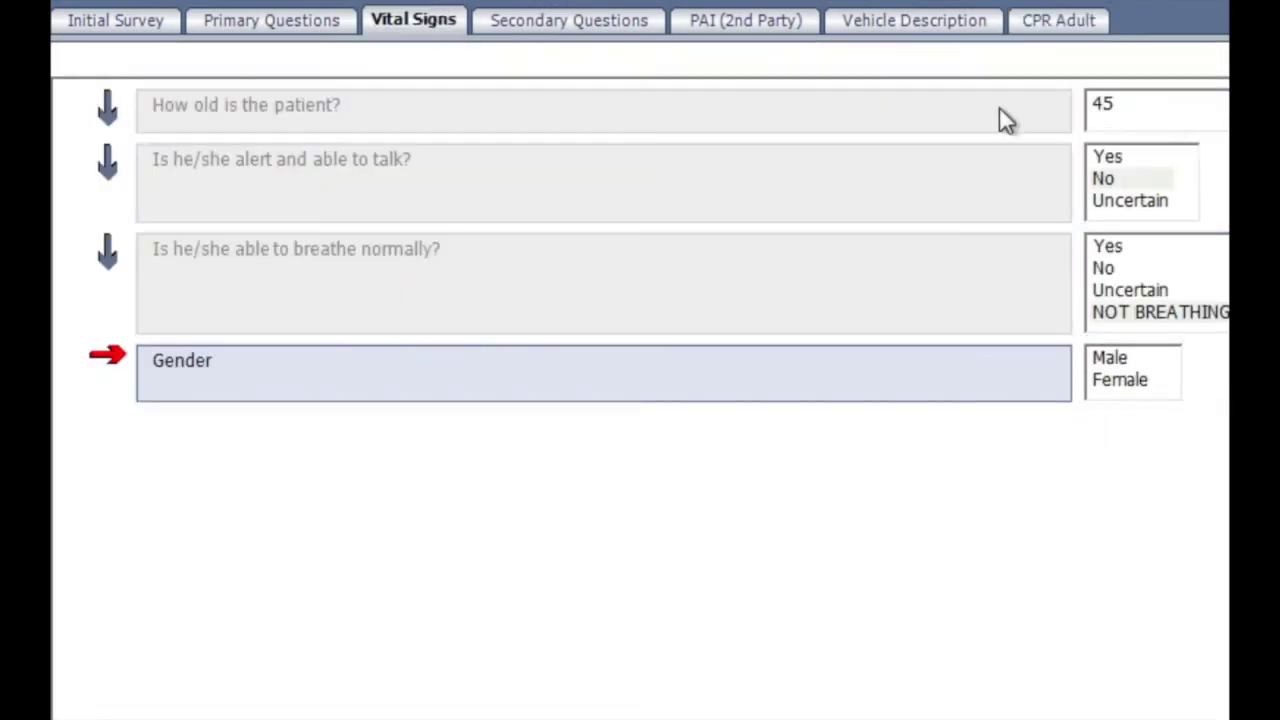
click(1105, 100)
double_click(1105, 100)
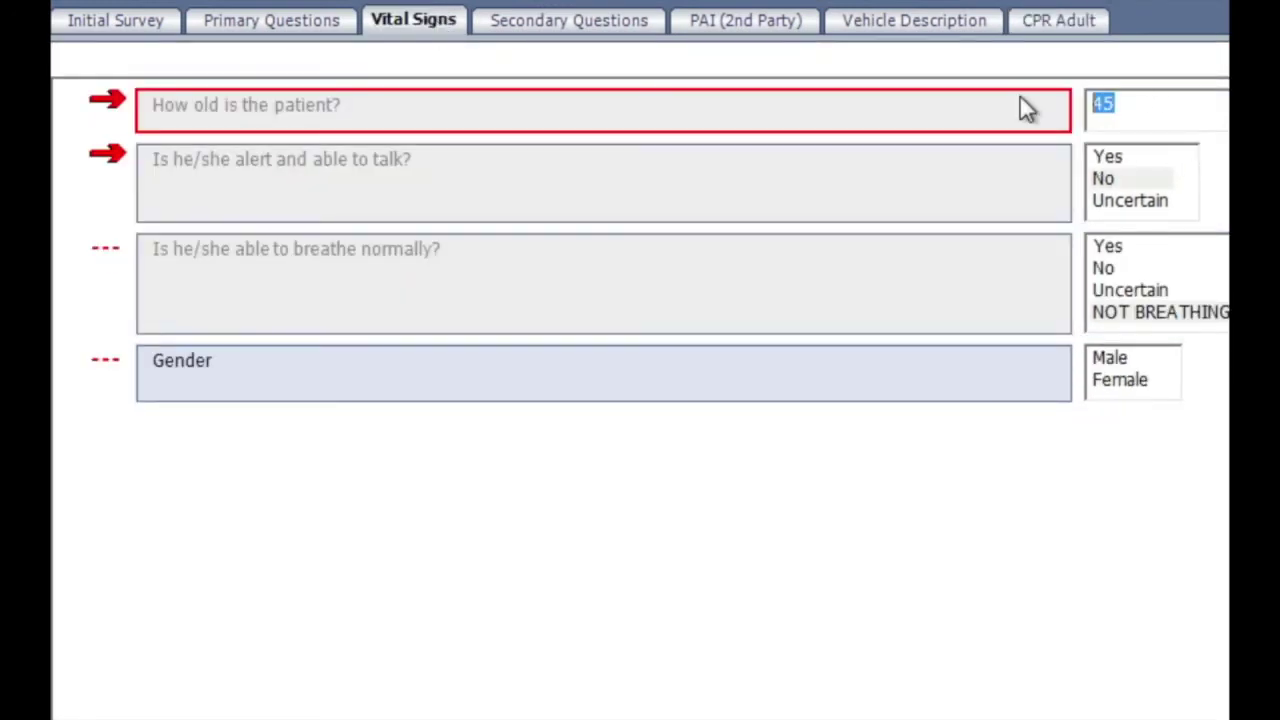
text(6)
key(Return)
key(Return)
key(Return)
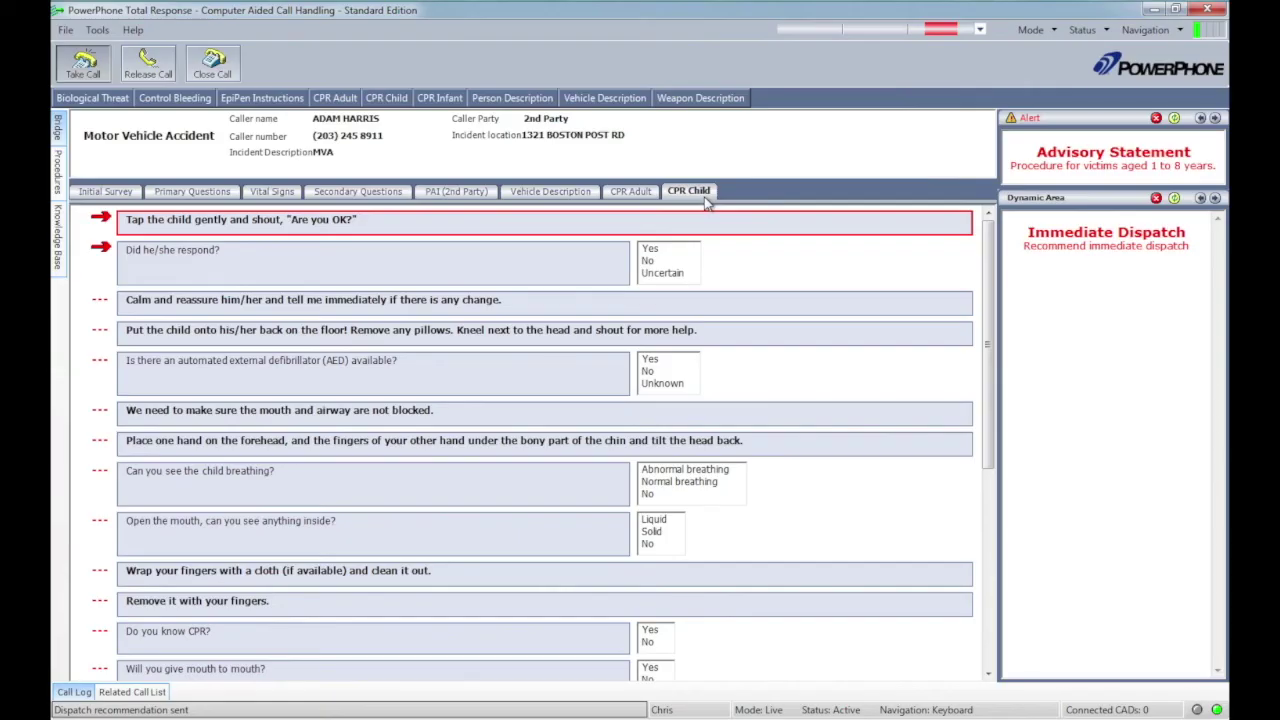
Review the secondary questions, the 2nd-party pre-arrival instructions and the actions recorded in the call log
click(395, 194)
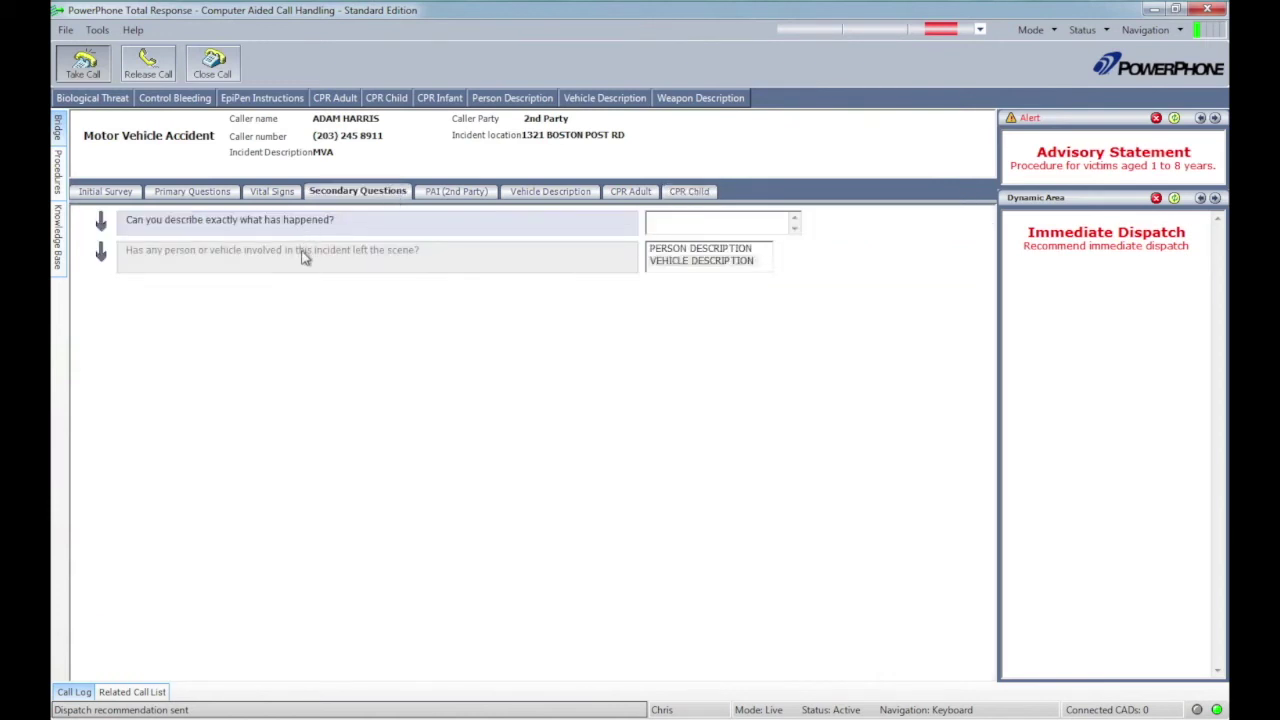
click(456, 194)
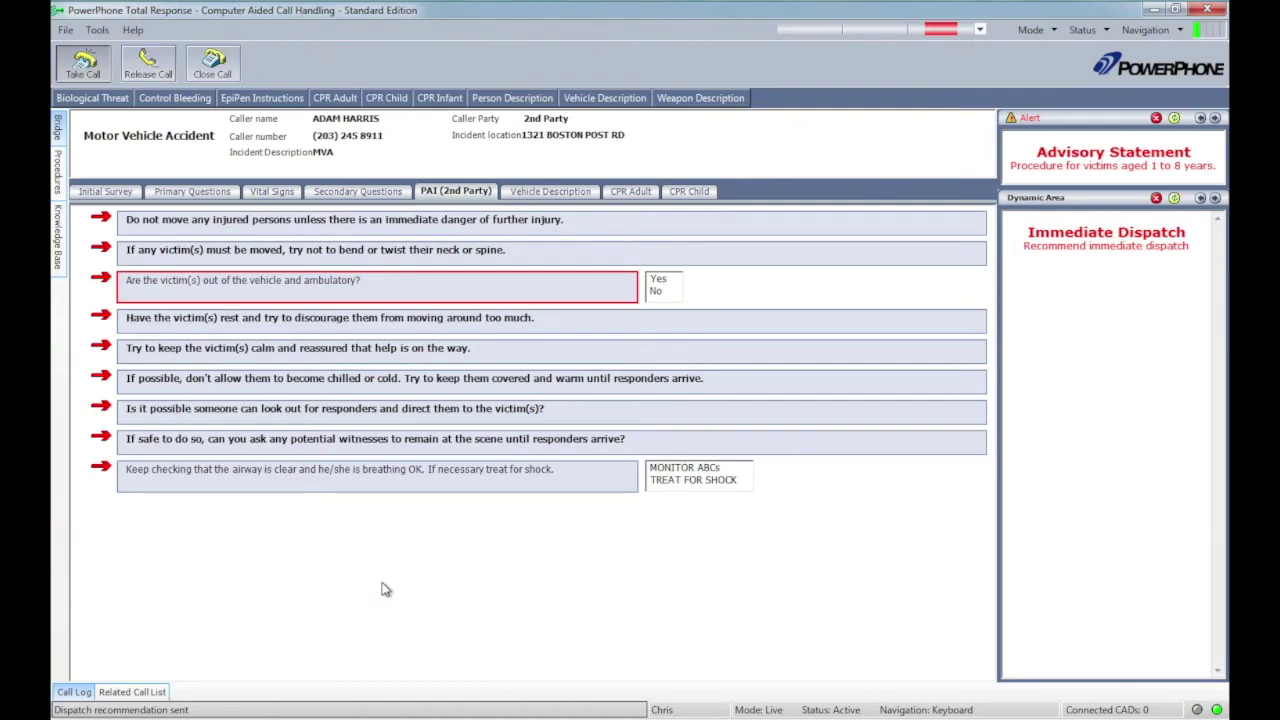
click(74, 691)
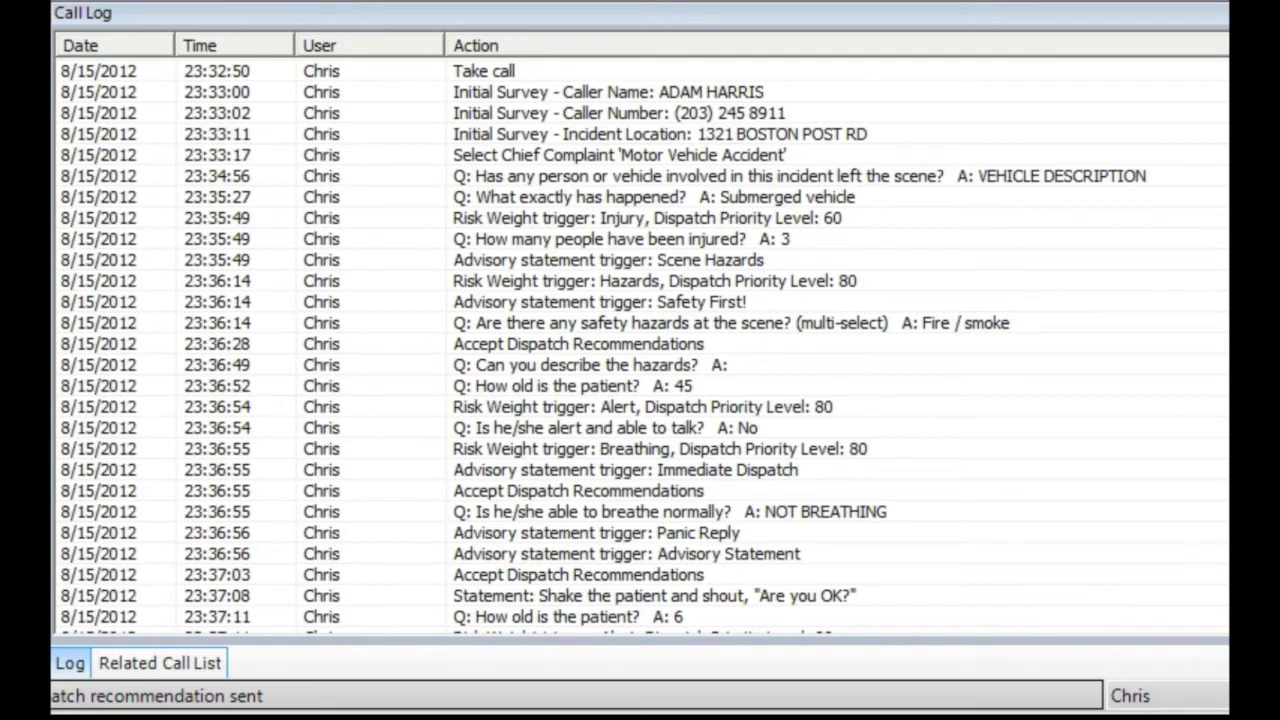
scroll(640, 340, down, 3)
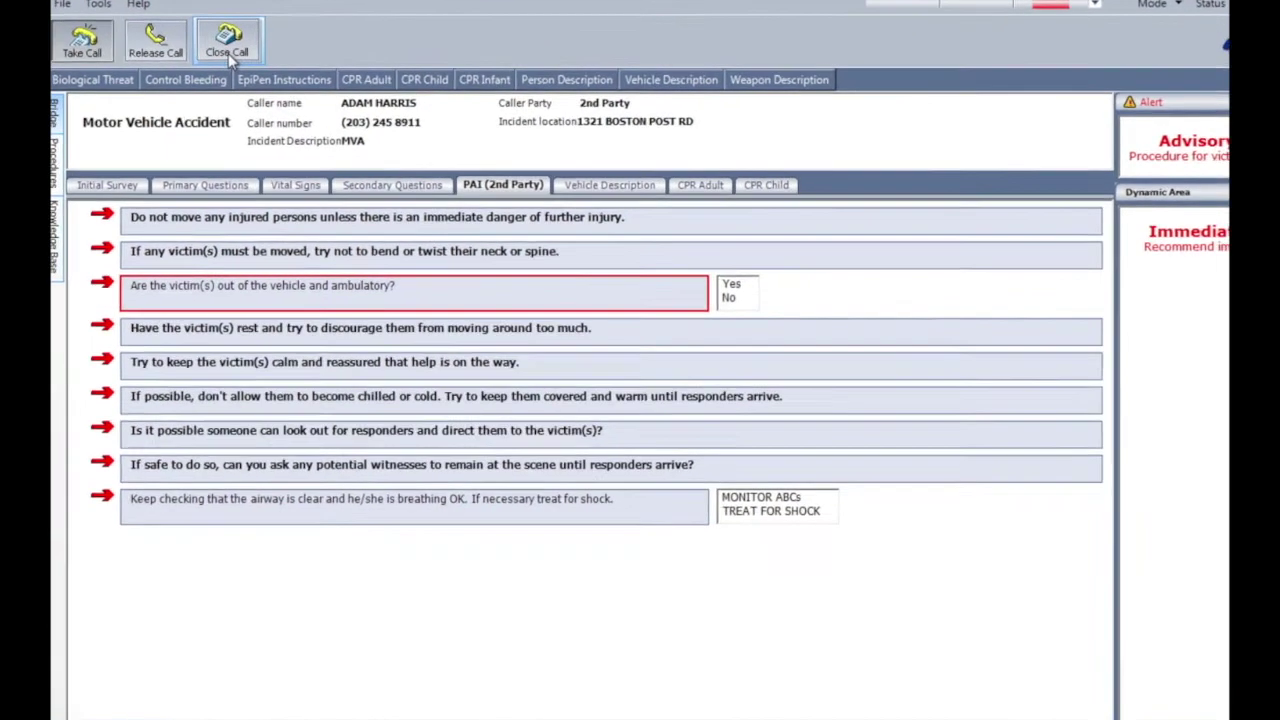
Begin closing the call, complete both call closure statements and show the available call closure codes
click(228, 52)
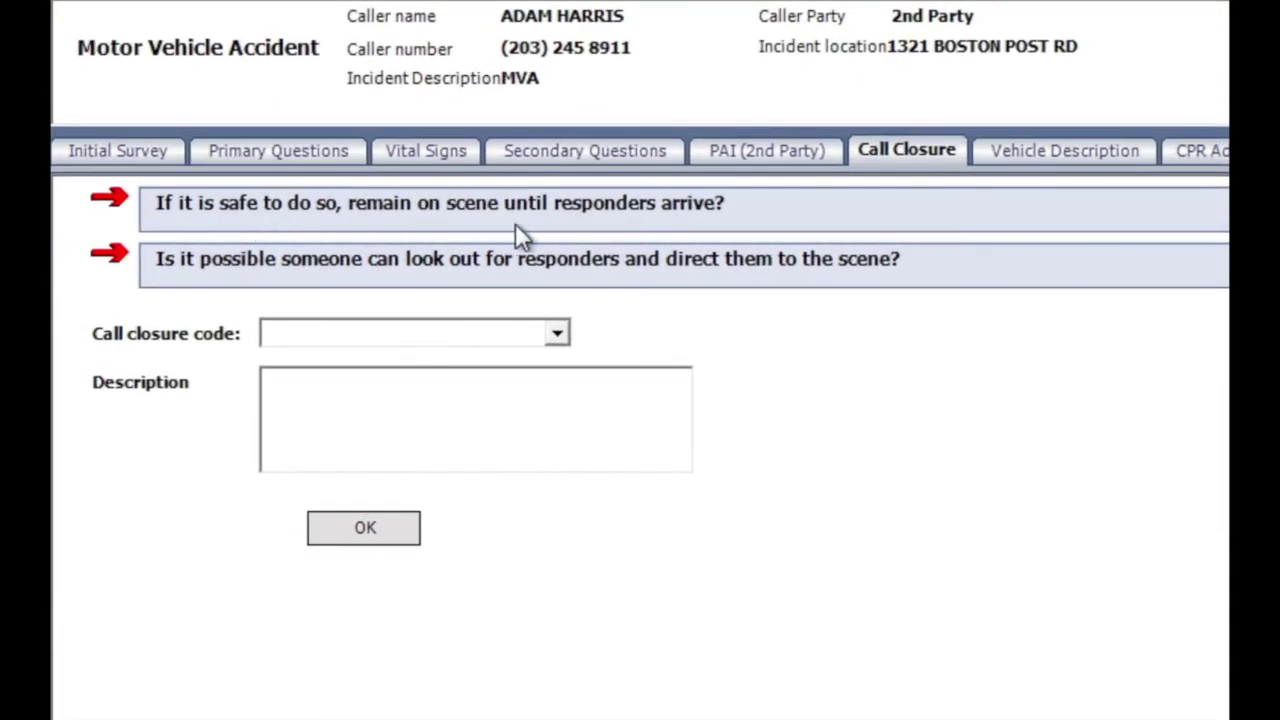
click(450, 205)
key(Return)
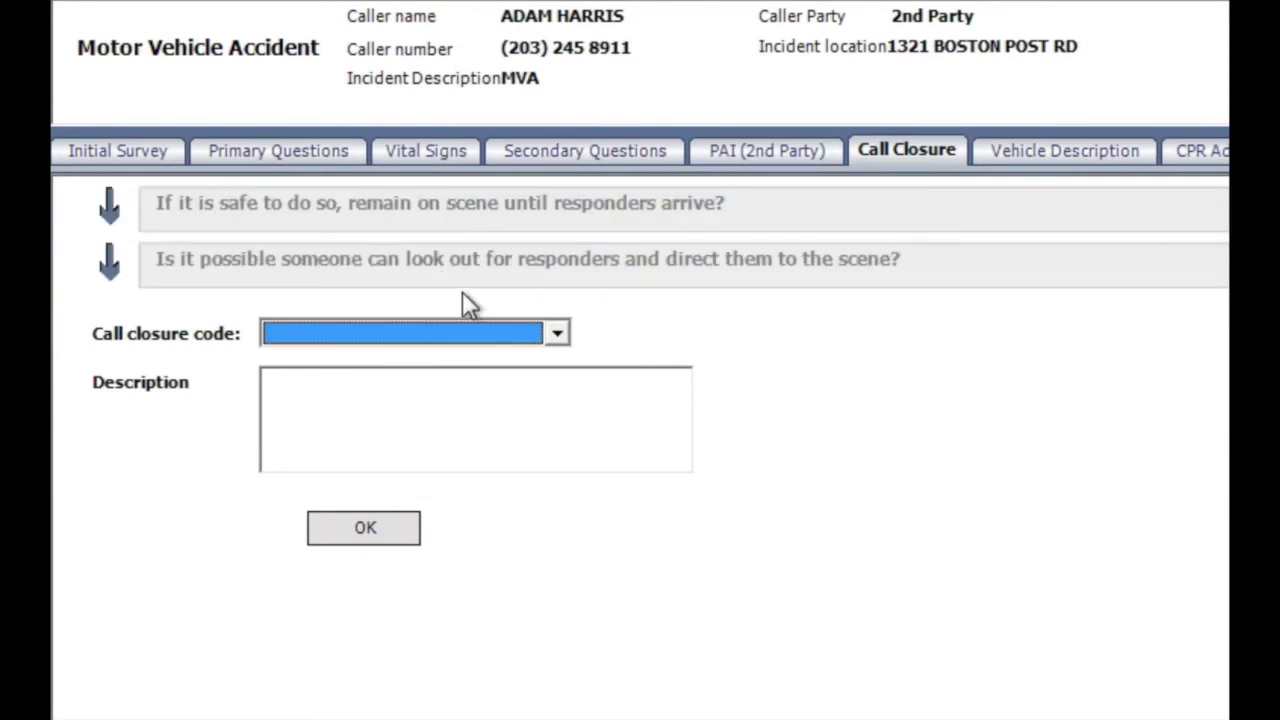
click(556, 333)
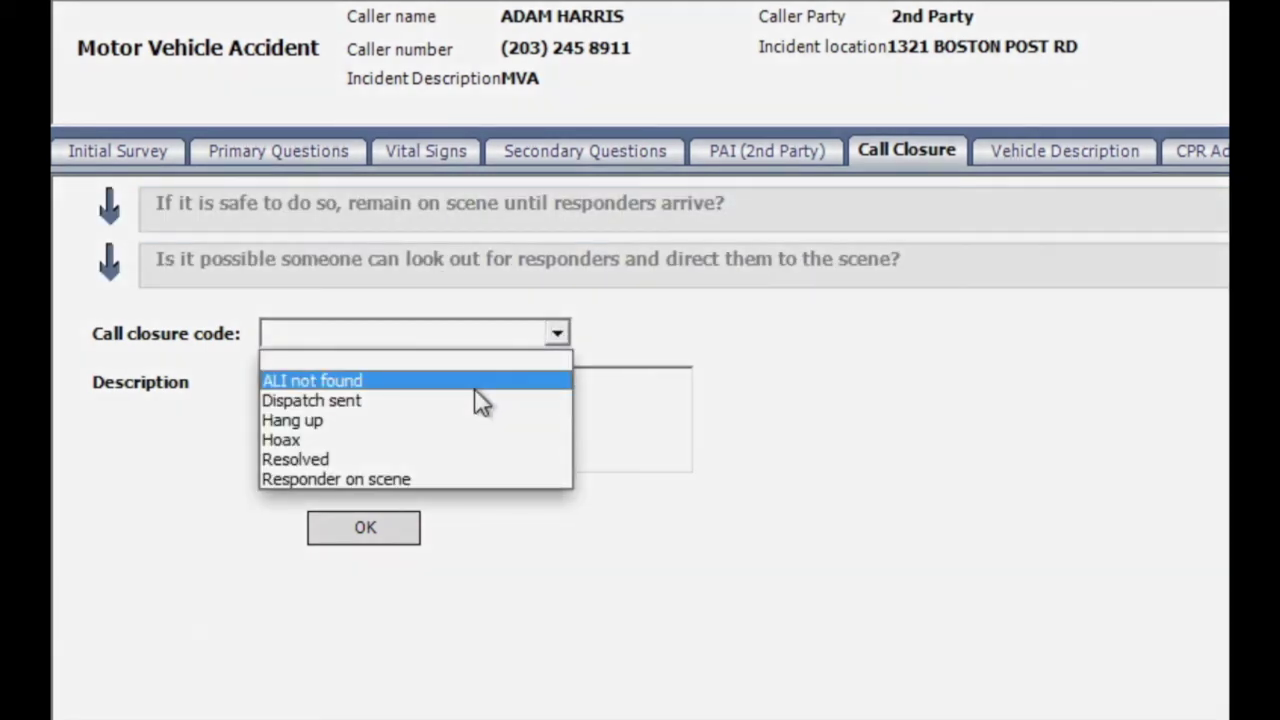